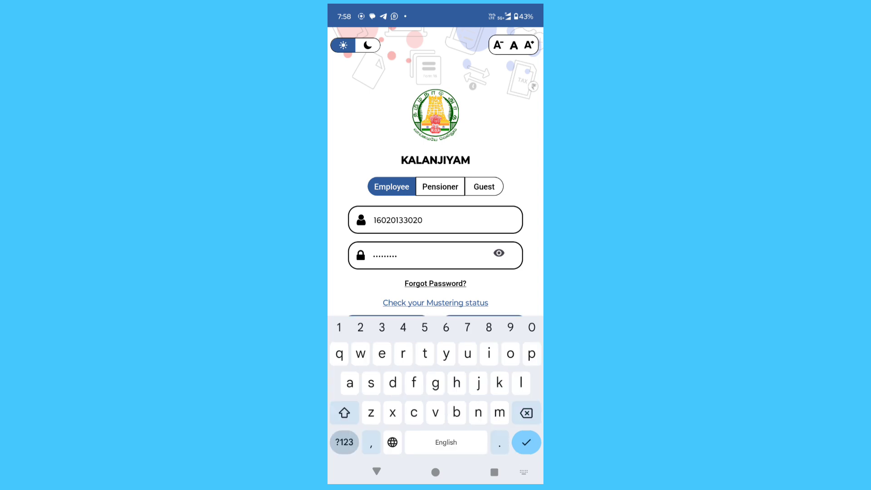
Step: Request a one-time verification code and enter the code received by SMS
left_click(377, 471)
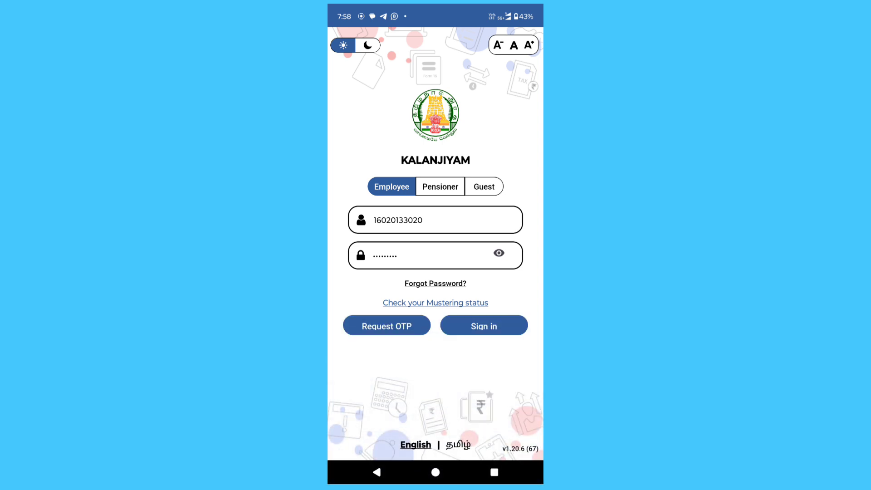
left_click(407, 331)
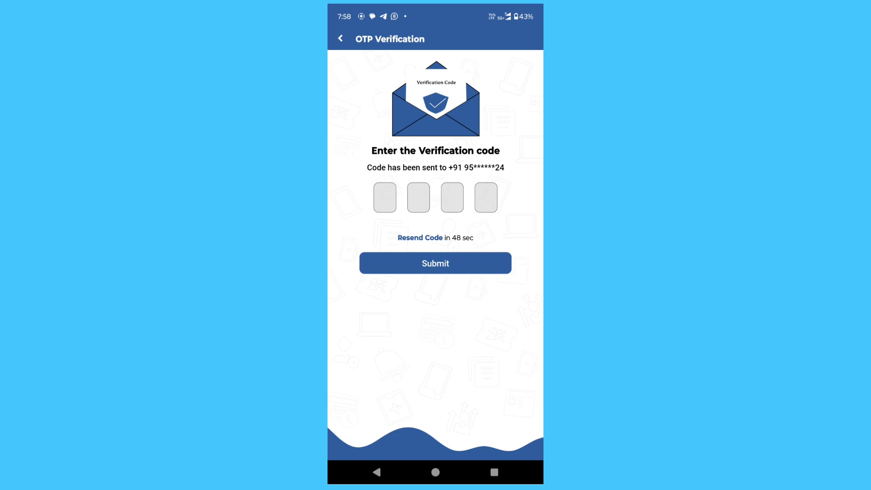
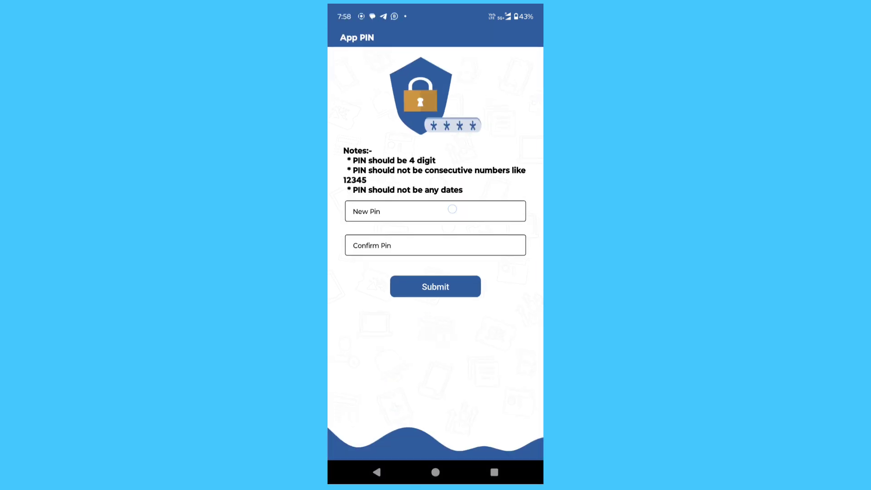
Step: Set a new four-digit app PIN and save it
left_click(453, 208)
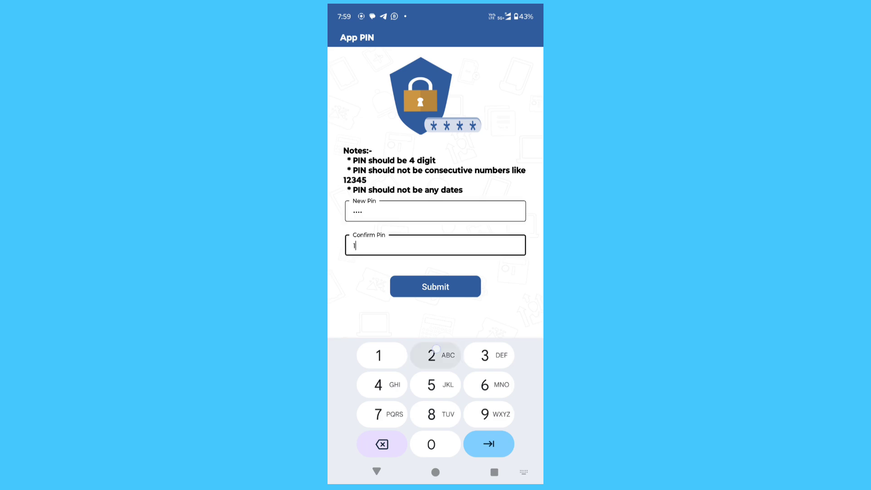
left_click(456, 287)
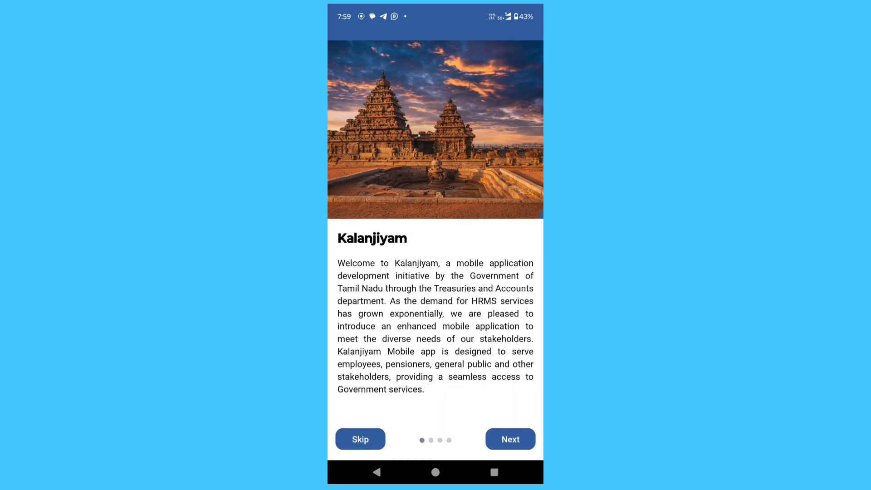
Step: Go through the four welcome pages to reach the MY APPS home screen
left_click(511, 440)
left_click(510, 439)
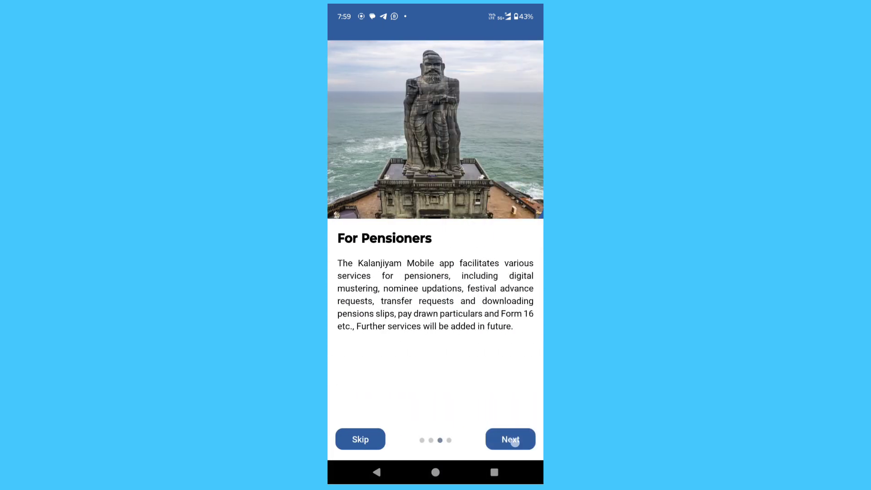
left_click(511, 440)
left_click(511, 440)
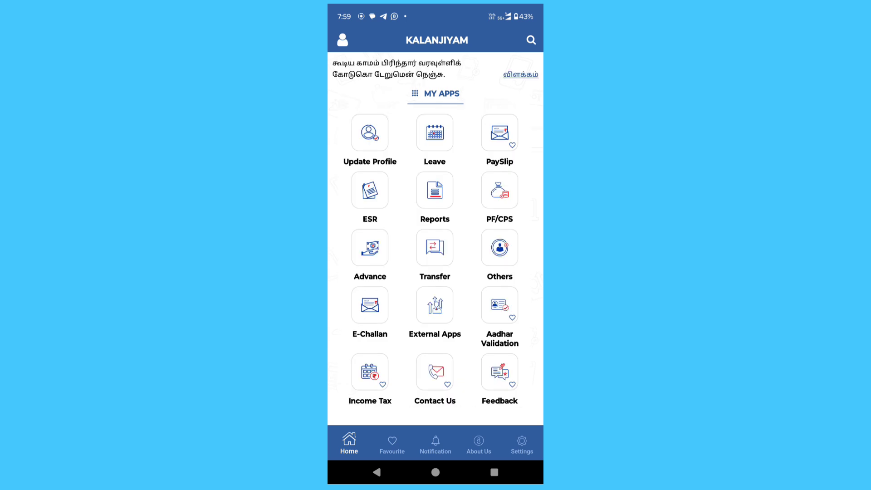
Step: Submit a new Festival Advance request for Deepawali: 31/Oct/2024, 10000 over 10 instalments
left_click(370, 245)
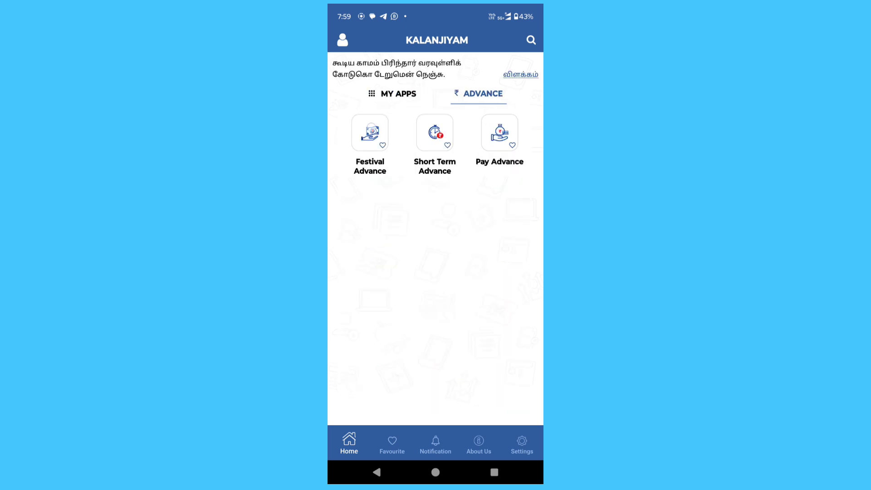
left_click(370, 132)
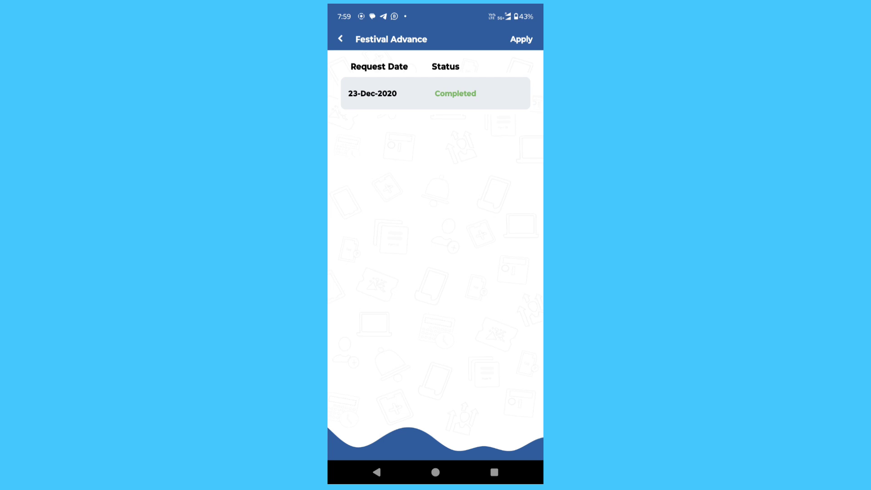
left_click(522, 39)
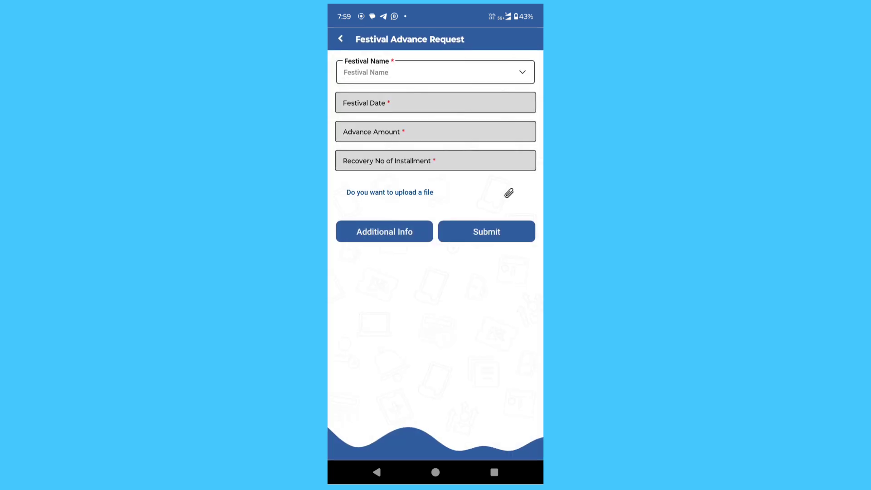
left_click(453, 68)
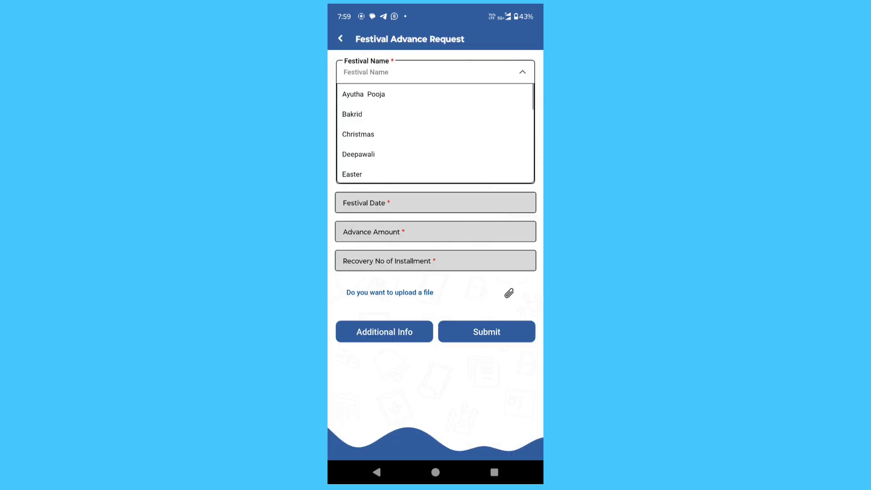
left_click(401, 157)
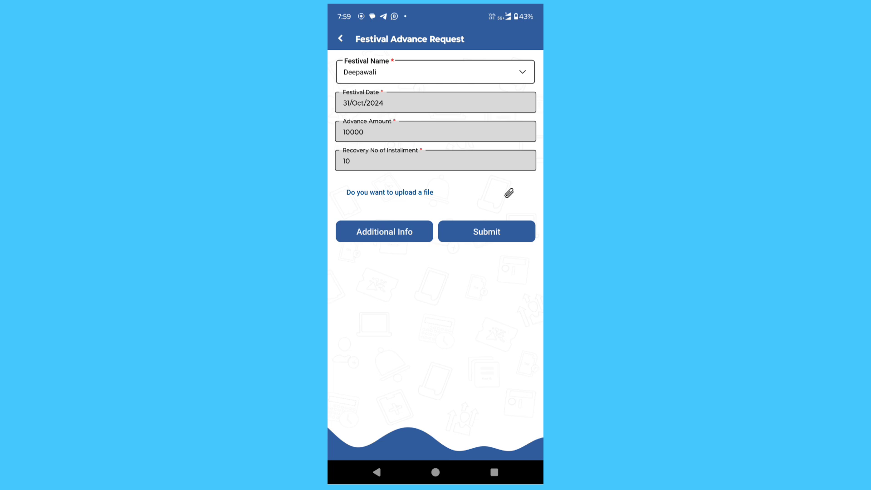
left_click(514, 184)
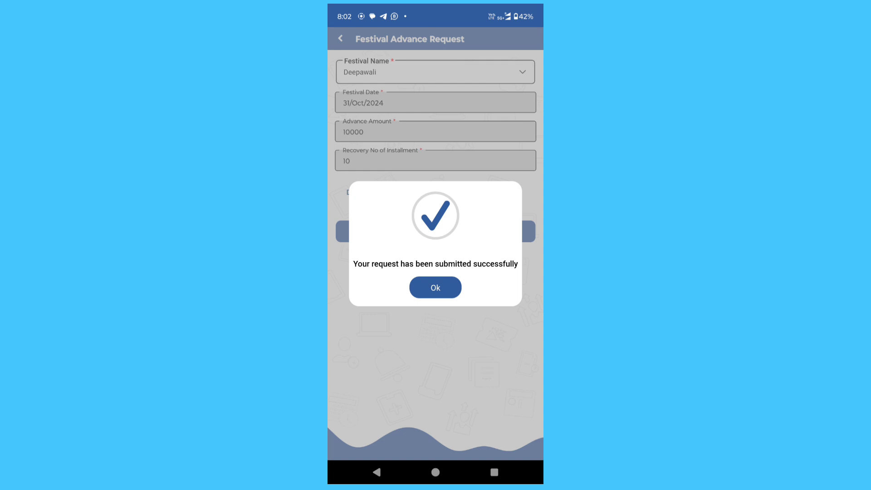
Step: Review the Completed 03-Oct-2024 request's details, then open karuvoolam.tn.gov.in from search results
left_click(443, 289)
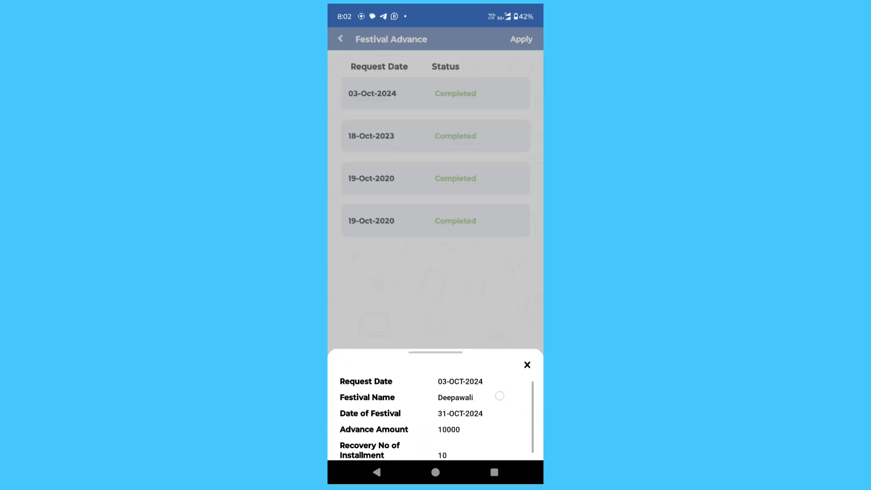
mouse_move(500, 395)
left_mouse_down()
mouse_move(496, 421)
mouse_move(500, 380)
left_mouse_up()
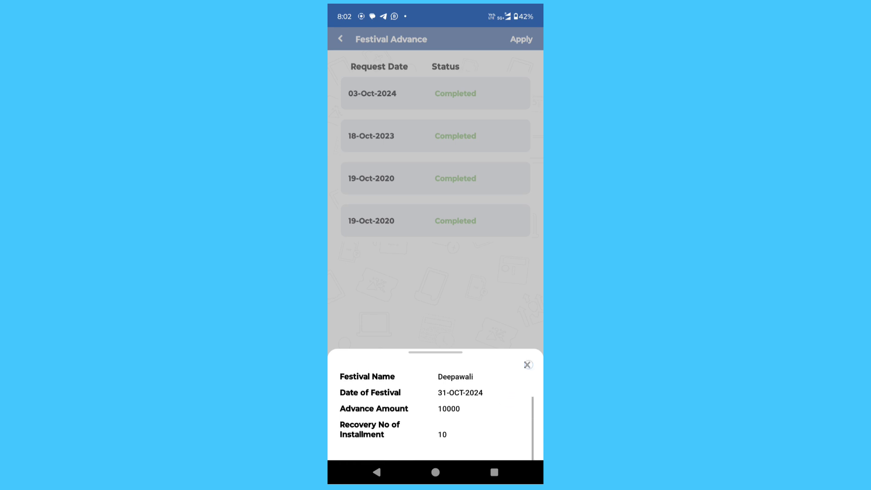
left_click(527, 365)
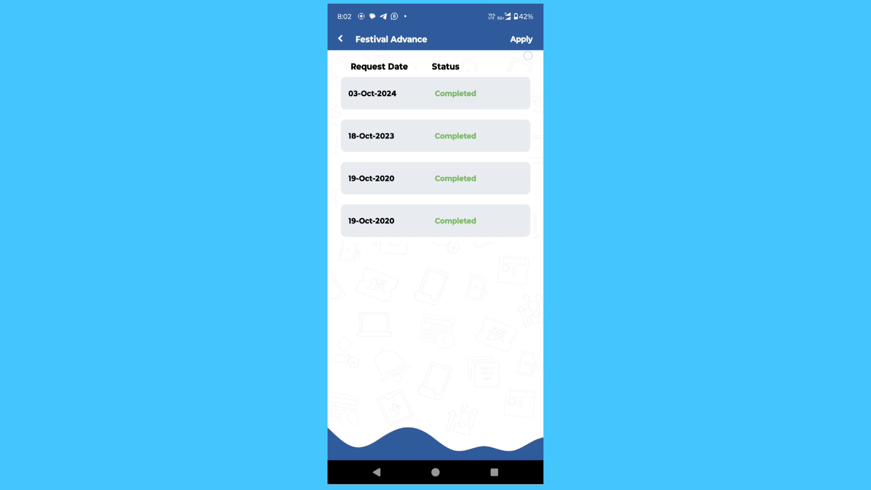
left_click(203, 214)
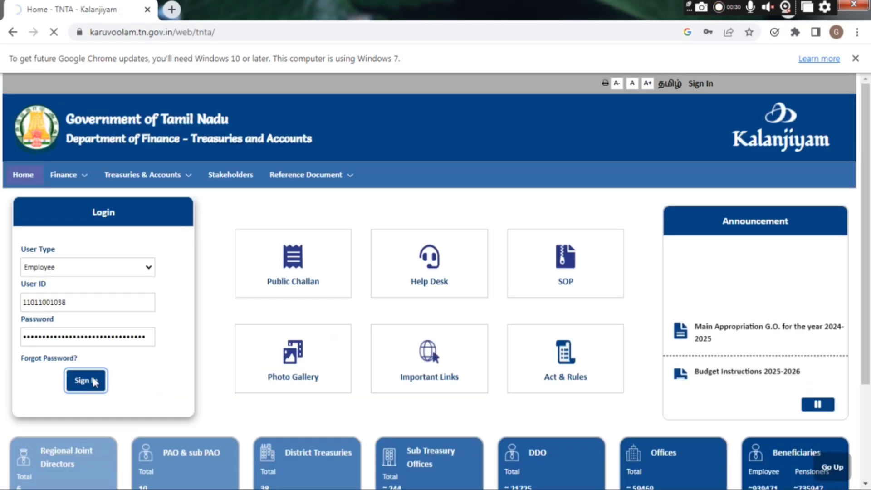
Step: Sign in and go to Employee Self Service > Other Self Service > Advance > Employee Festival Advance Request
left_click(93, 382)
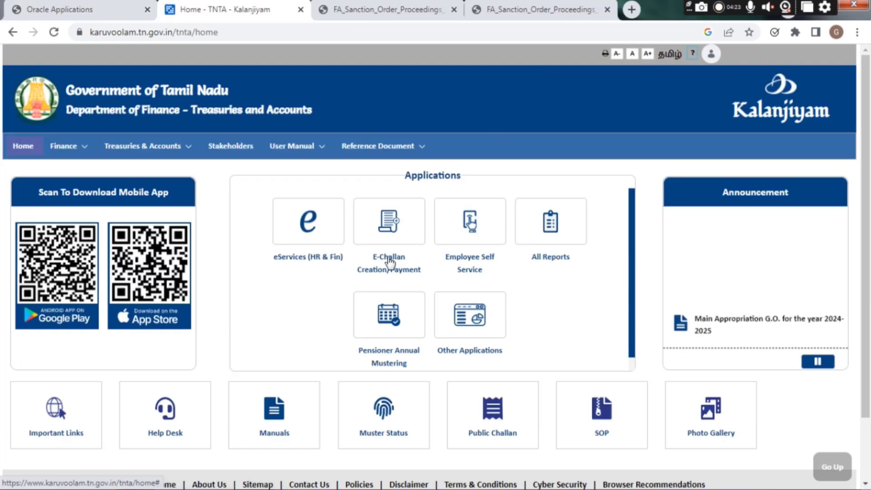
left_click(459, 229)
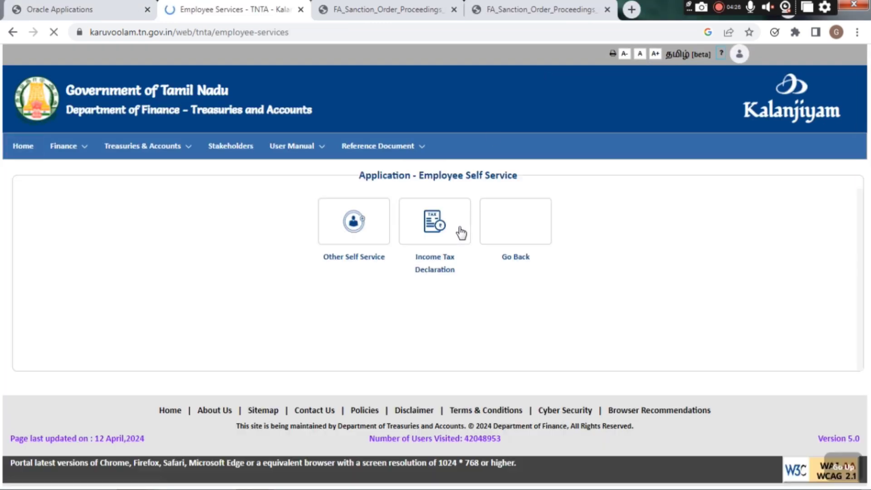
left_click(343, 223)
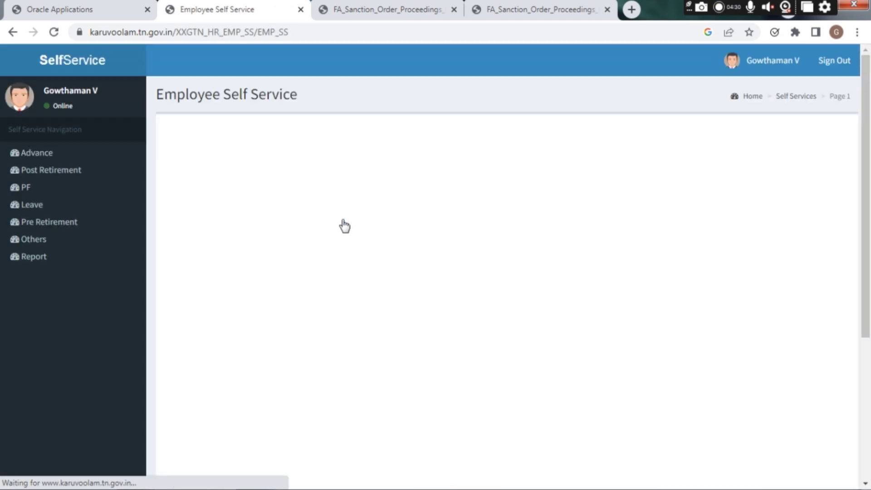
left_click(36, 154)
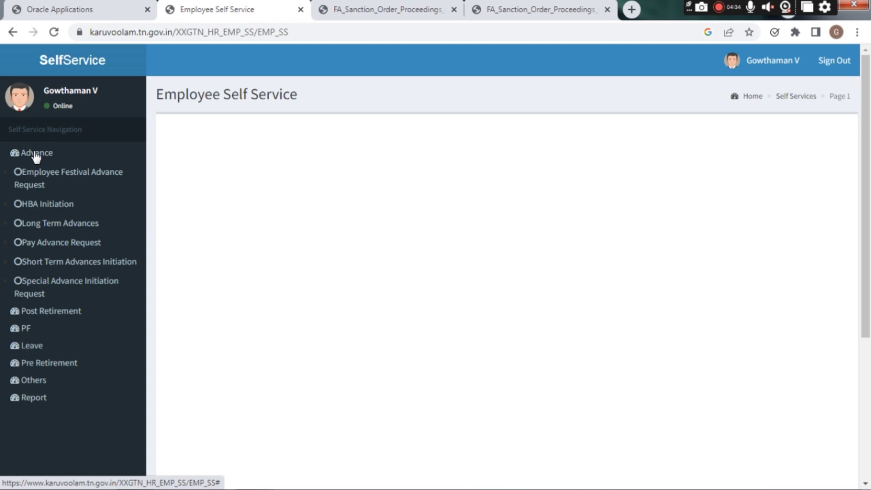
left_click(64, 173)
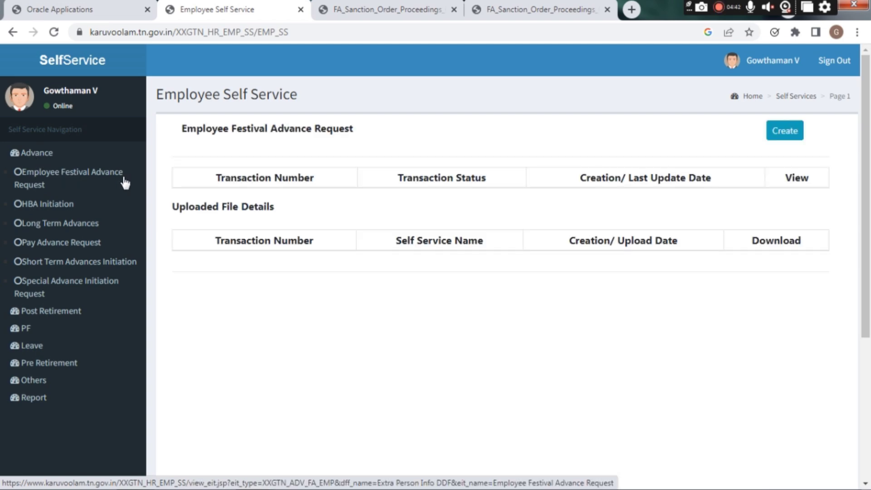
Step: Create a new Deepawali request dated 31-Oct-2024, attach a supporting file, and keep ATO LEVEL approval
left_click(787, 134)
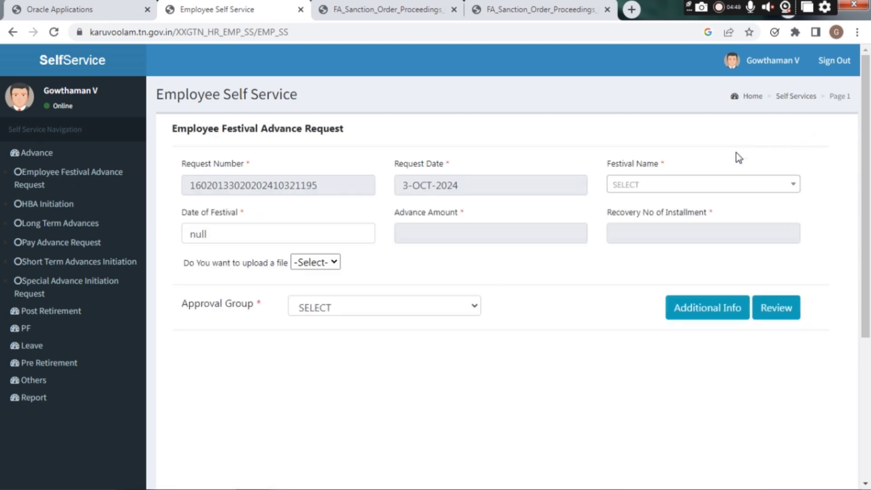
left_click(717, 184)
left_click(690, 226)
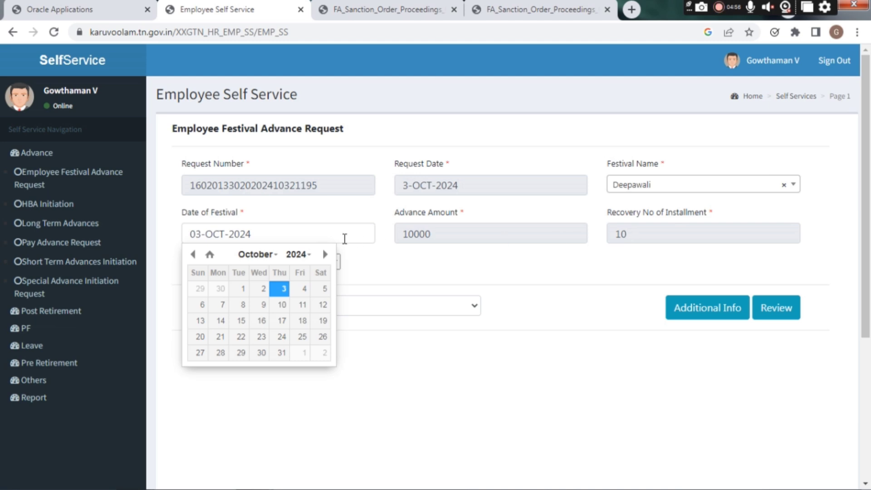
left_click(281, 353)
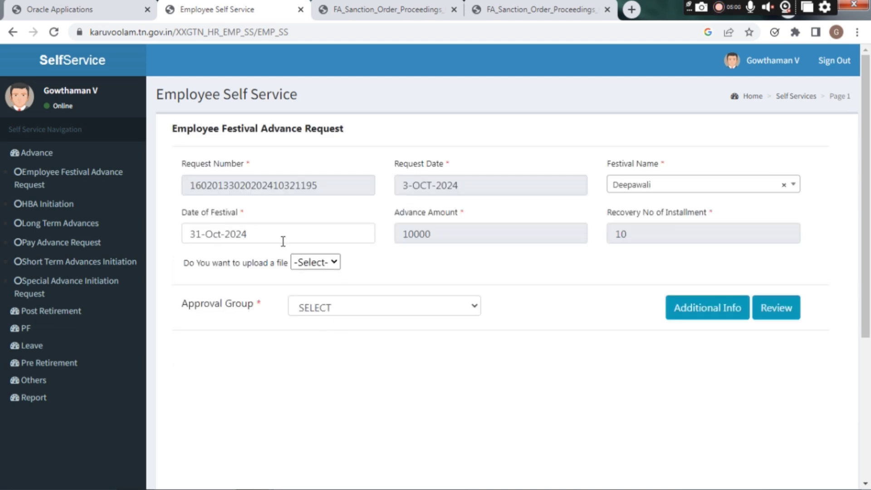
left_click(315, 263)
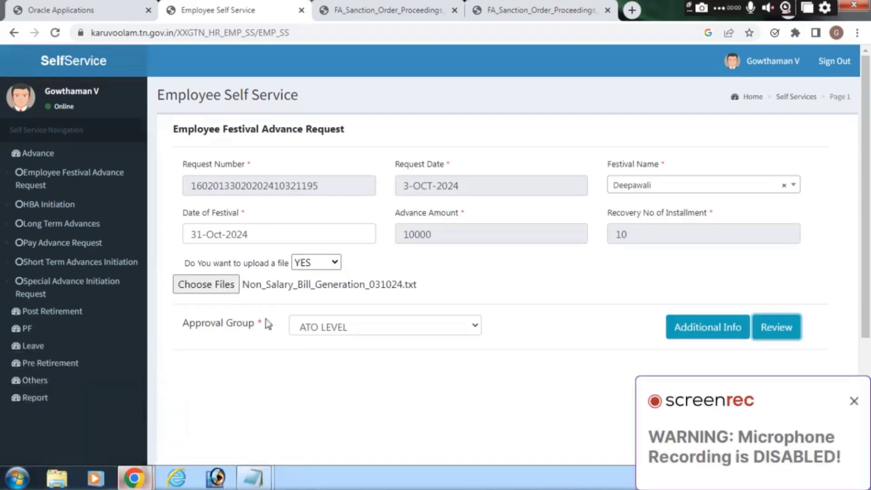
left_click(335, 327)
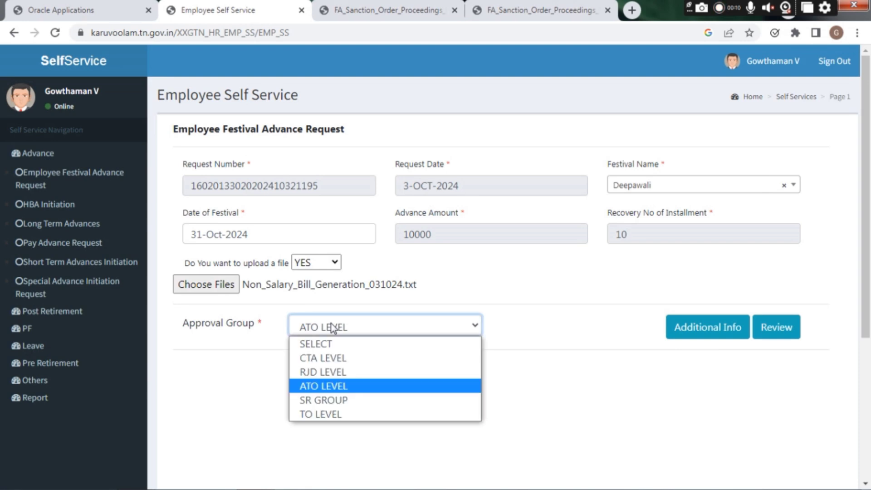
left_click(338, 328)
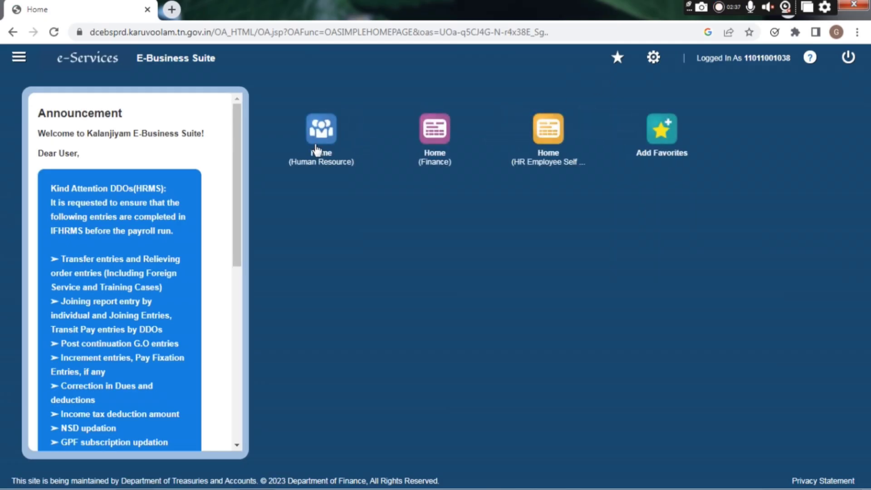
Step: Reach Festival Advance Sanction WEBADI via Human Resource > Advances > Other Advances Application and call WebAdi
left_click(317, 150)
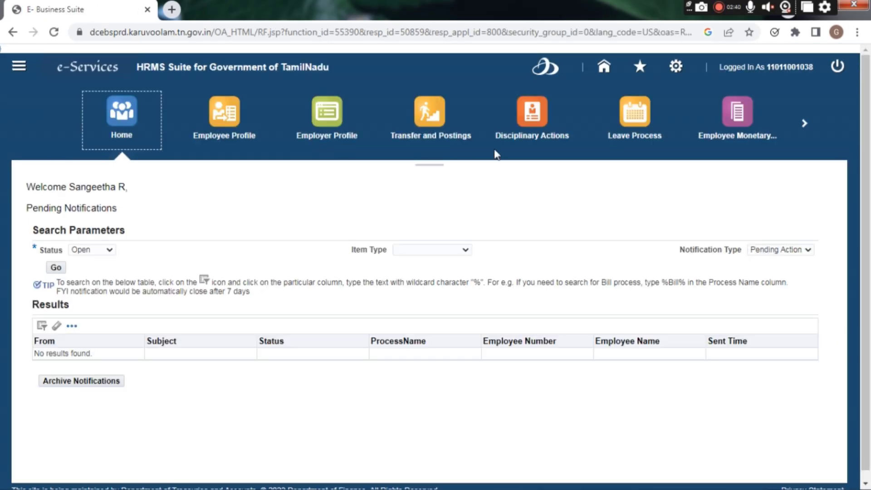
left_click(804, 123)
left_click(736, 119)
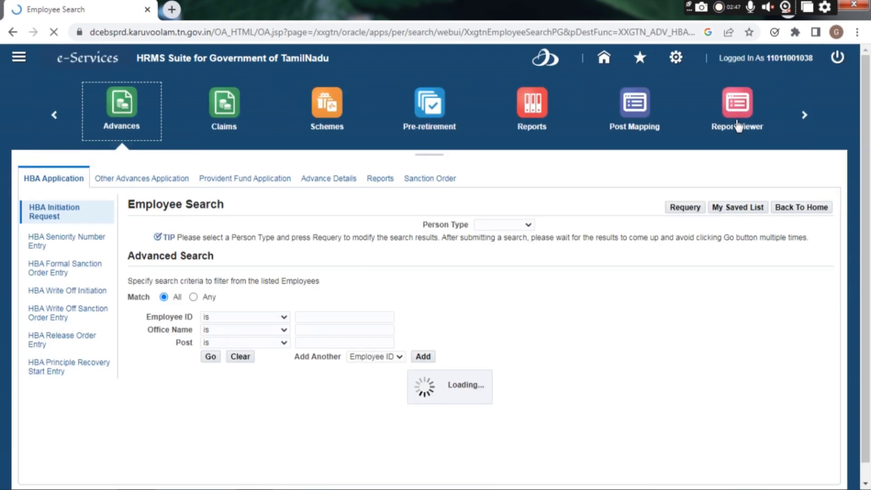
left_click(171, 181)
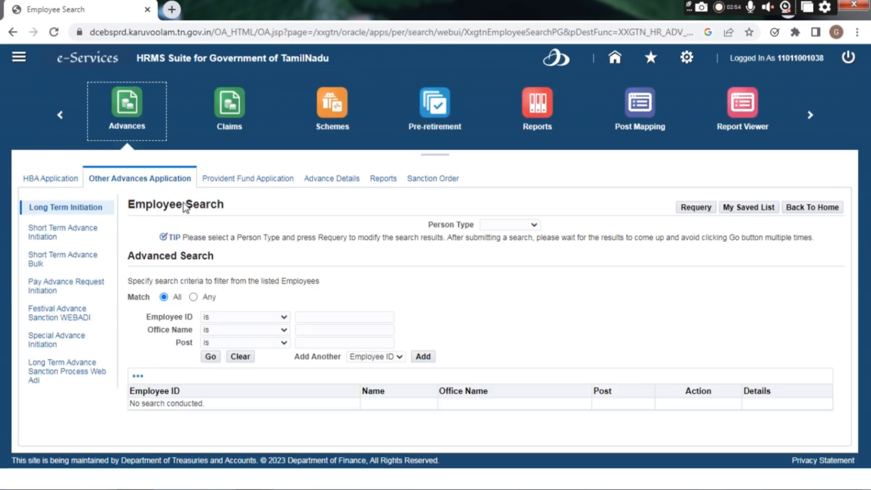
left_click(57, 319)
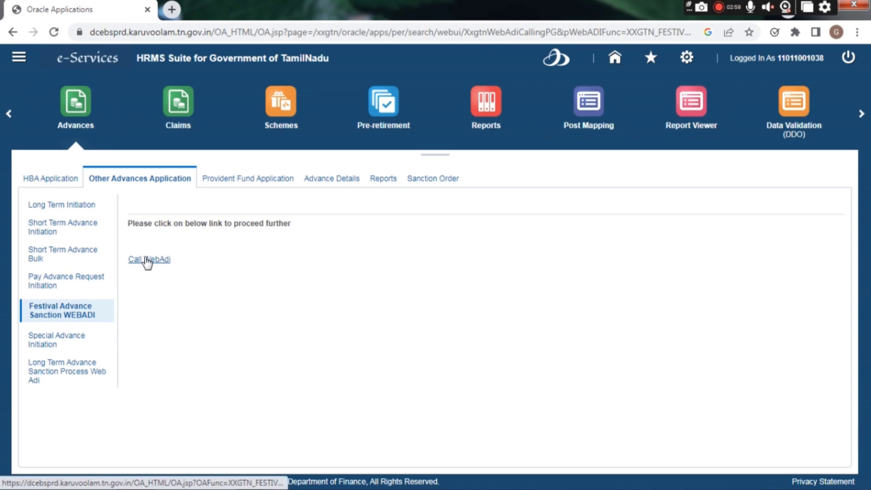
left_click(146, 259)
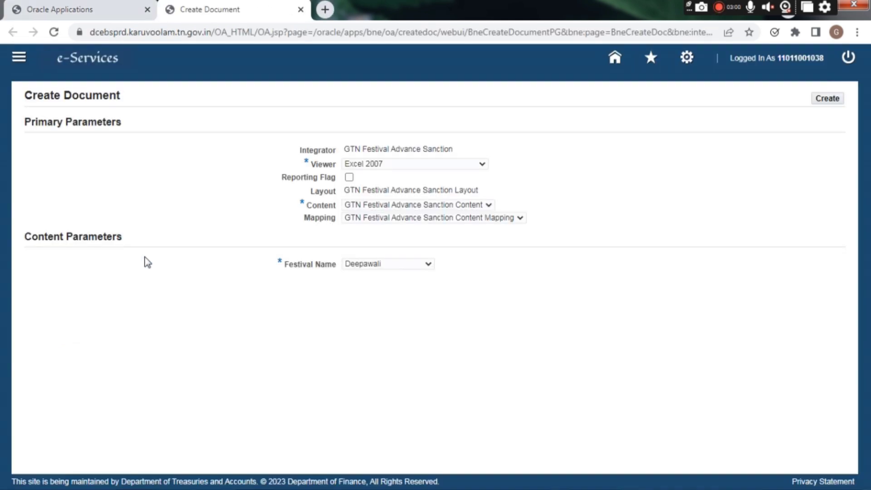
Step: Create the sanction sheet, set Approval Group to Common Approval Group - SR - 26214, and upload flagged rows
left_click(821, 100)
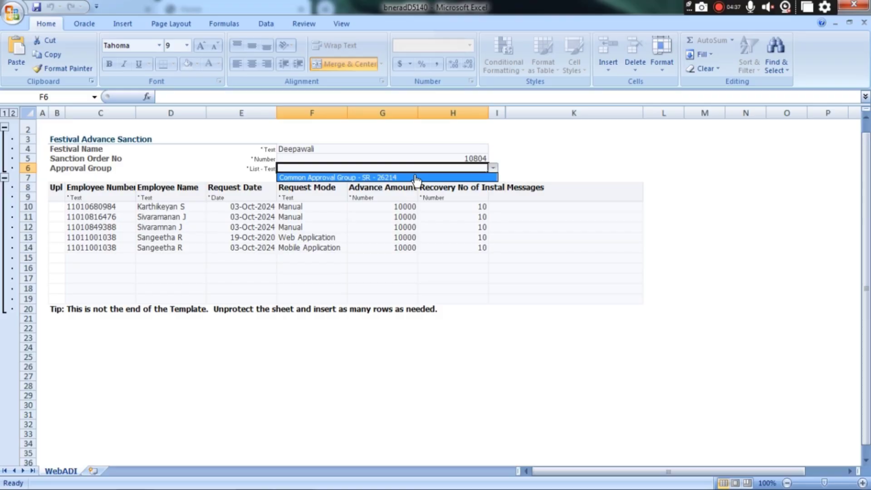
left_click(415, 177)
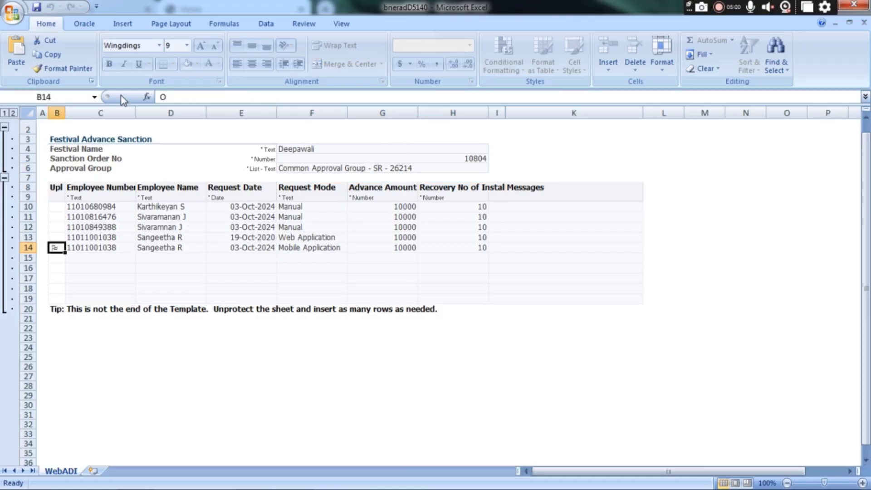
left_click(87, 26)
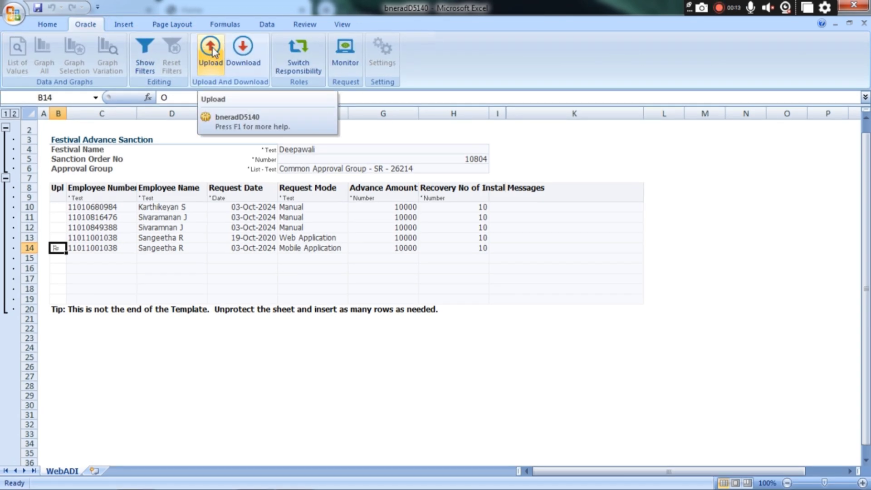
left_click(203, 48)
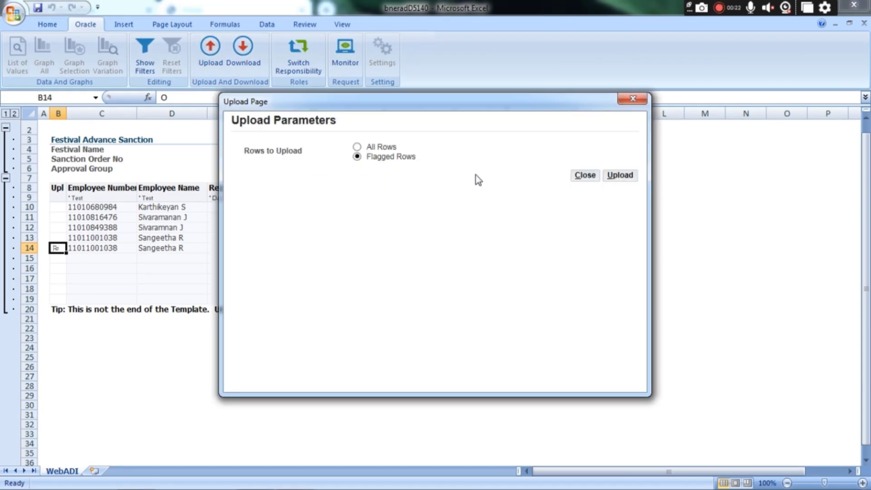
left_click(620, 175)
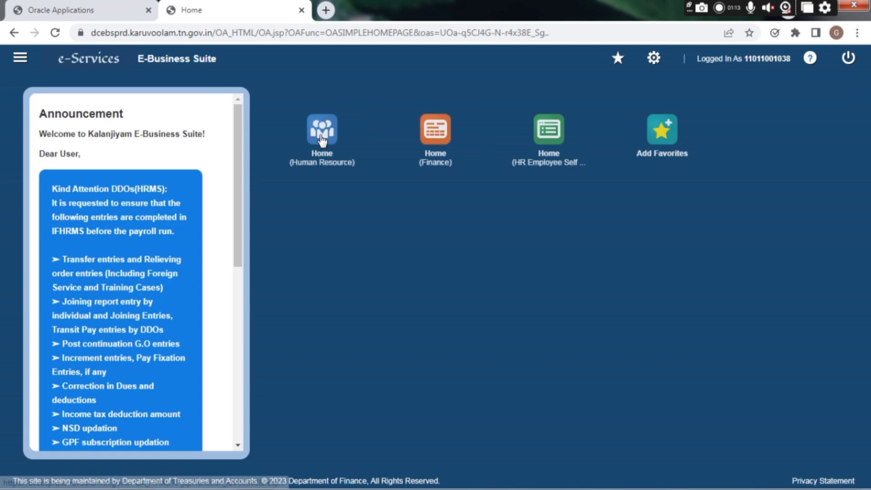
left_click(322, 136)
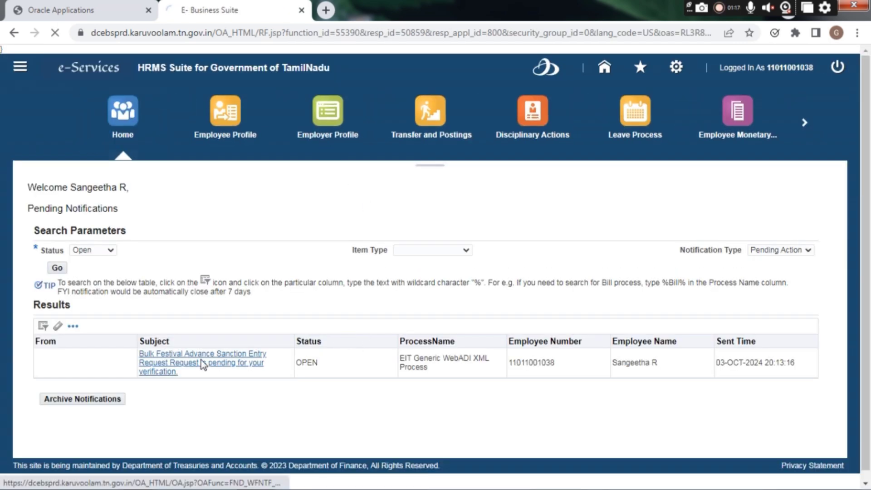
Step: Verify the pending Bulk Festival Advance Sanction Entry notification, then approve it as approver
left_click(202, 363)
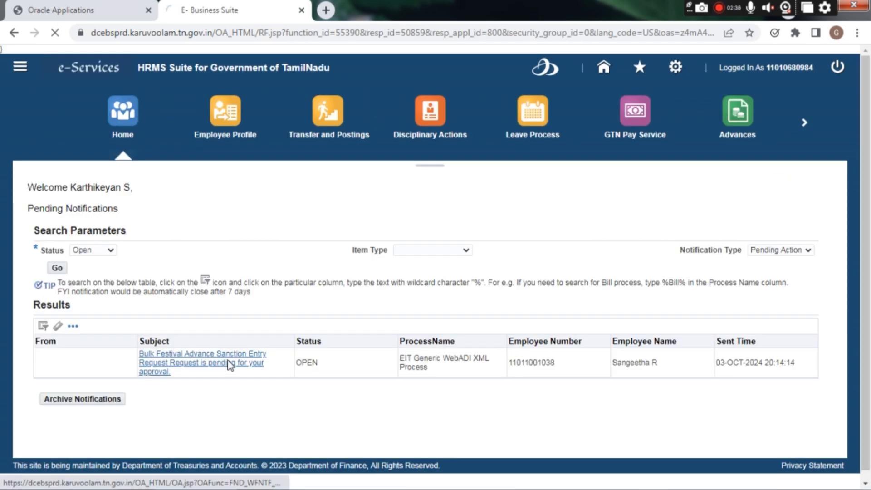
left_click(230, 362)
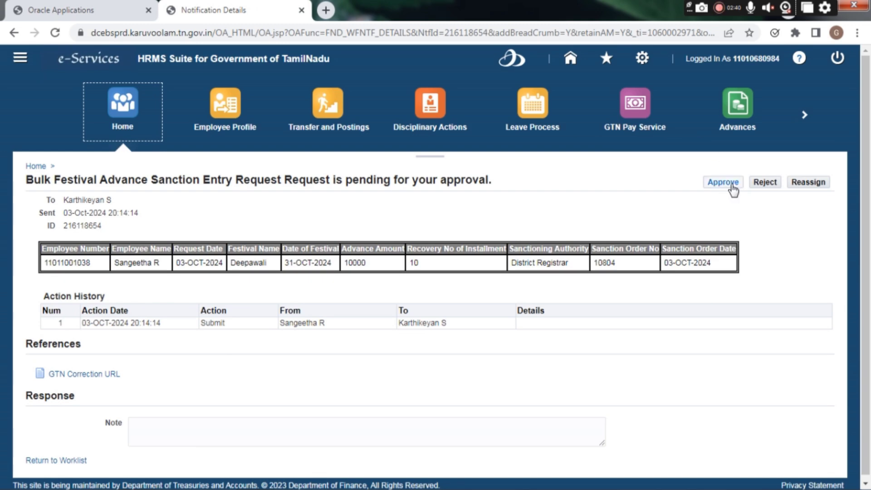
left_click(728, 184)
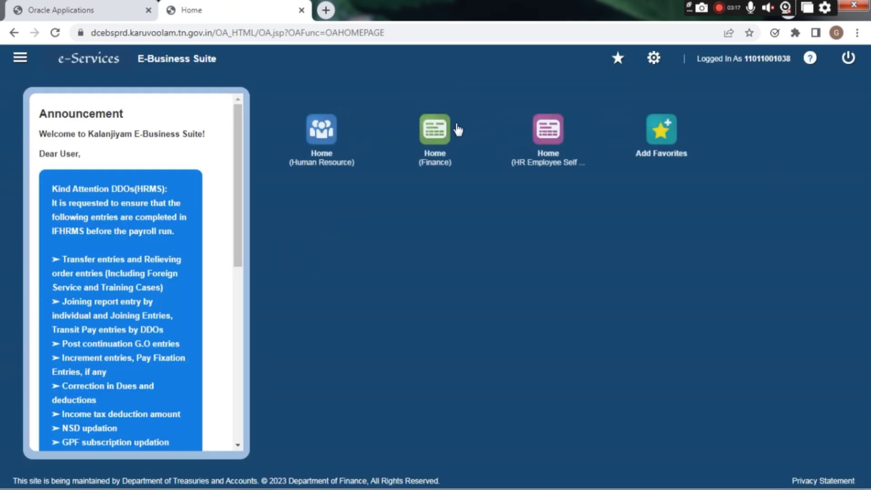
Step: Generate a Non Salary Festival Advance bill under head 203003001AB for the sanctioned 10000 advance
left_click(451, 128)
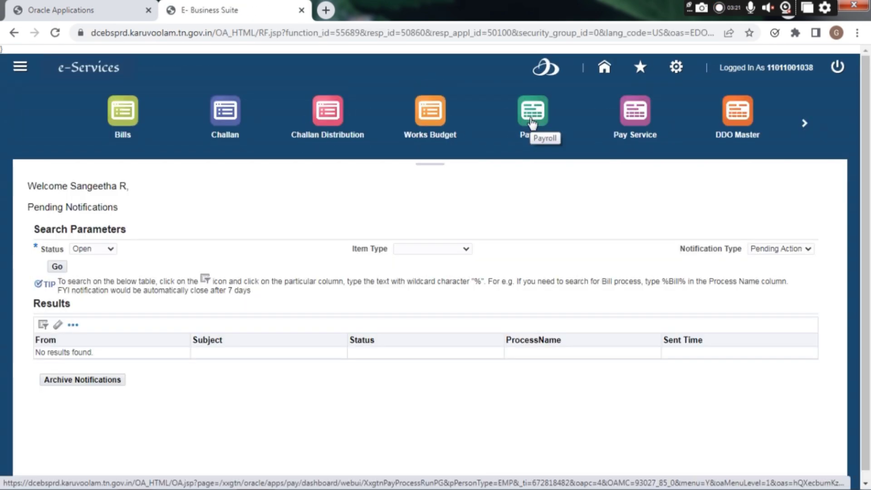
left_click(532, 121)
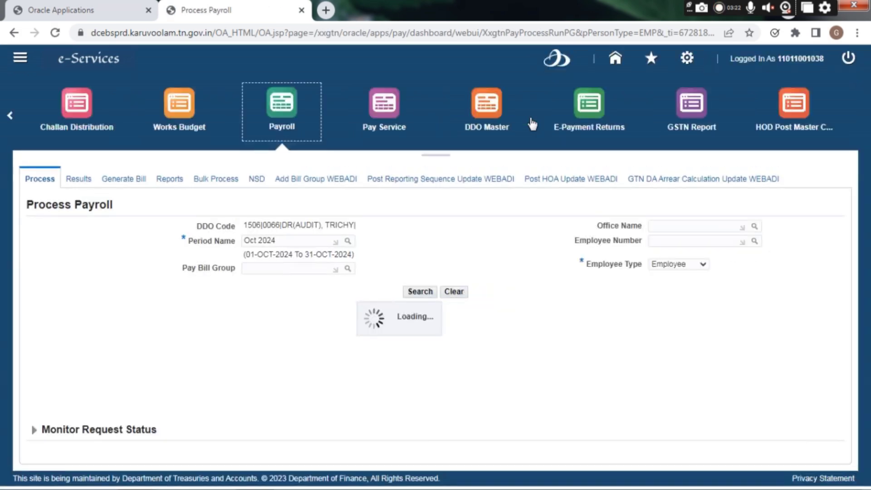
left_click(122, 179)
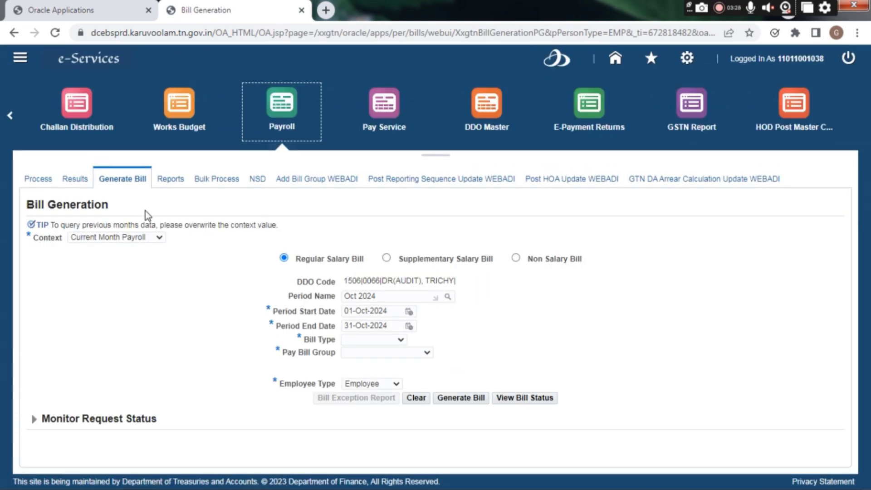
left_click(516, 258)
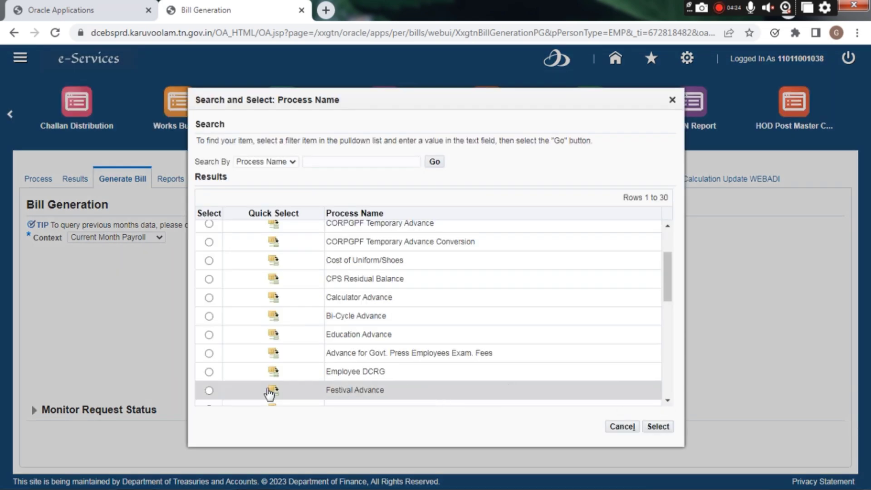
left_click(271, 391)
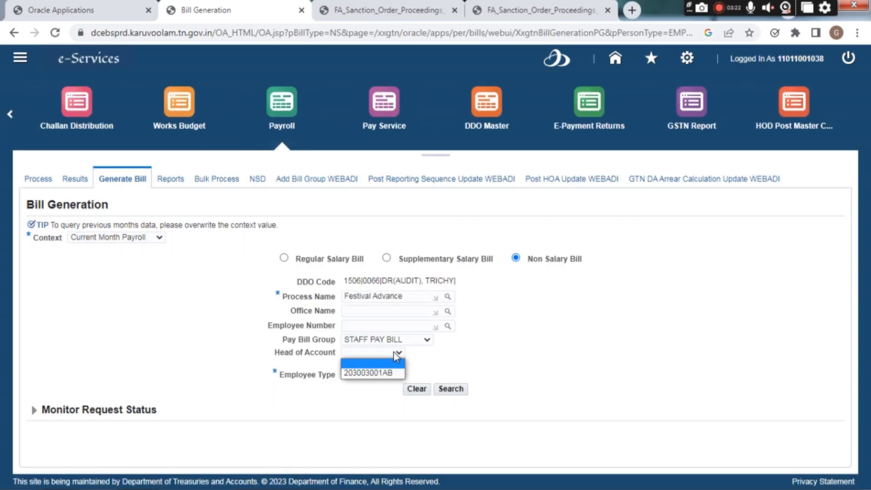
left_click(382, 370)
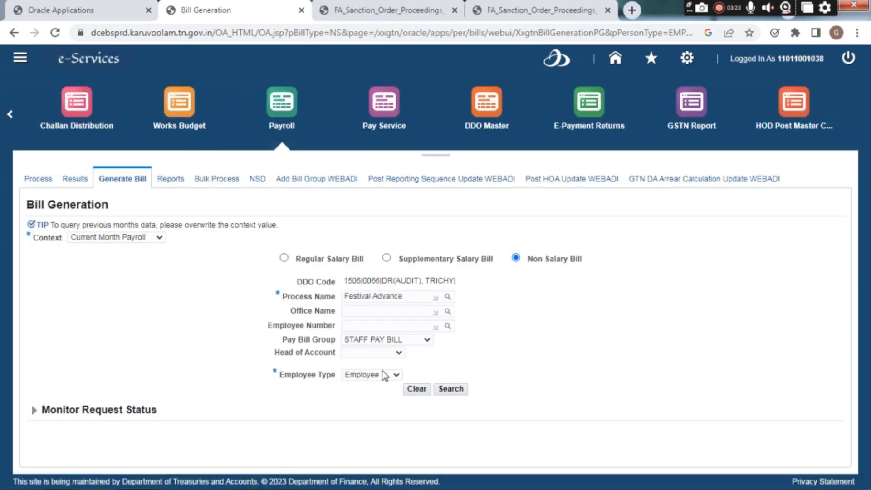
left_click(439, 391)
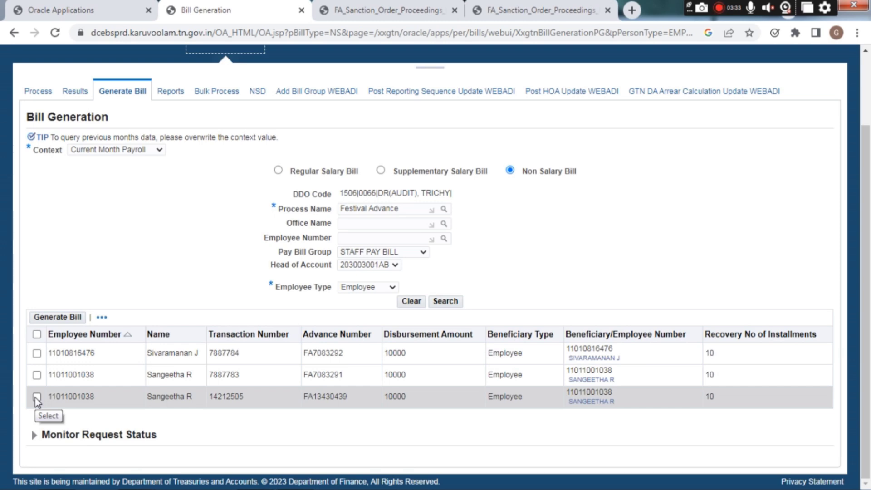
left_click(37, 398)
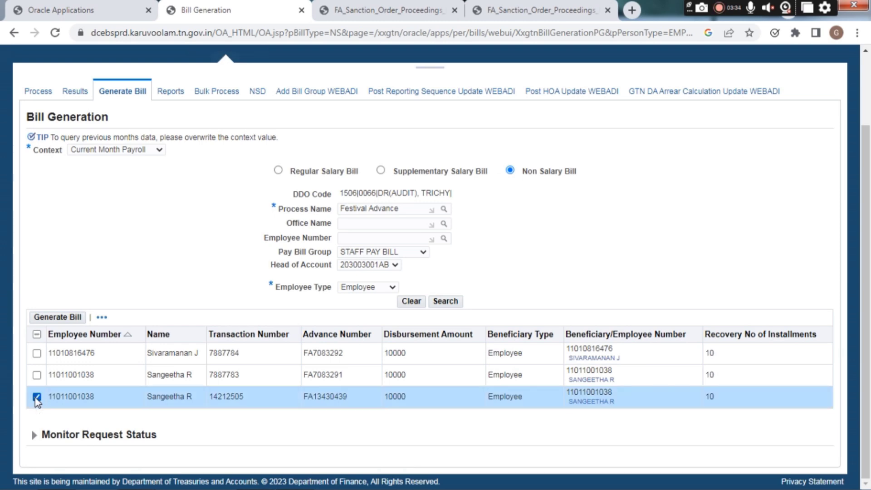
left_click(63, 319)
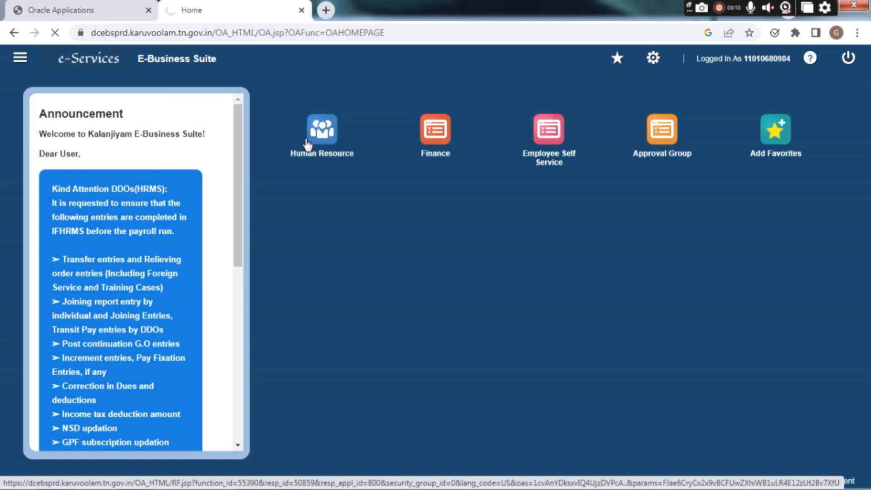
Step: Start a Deepawali FA Sanction Order Proceedings request and pick sanction order number 10804
left_click(307, 145)
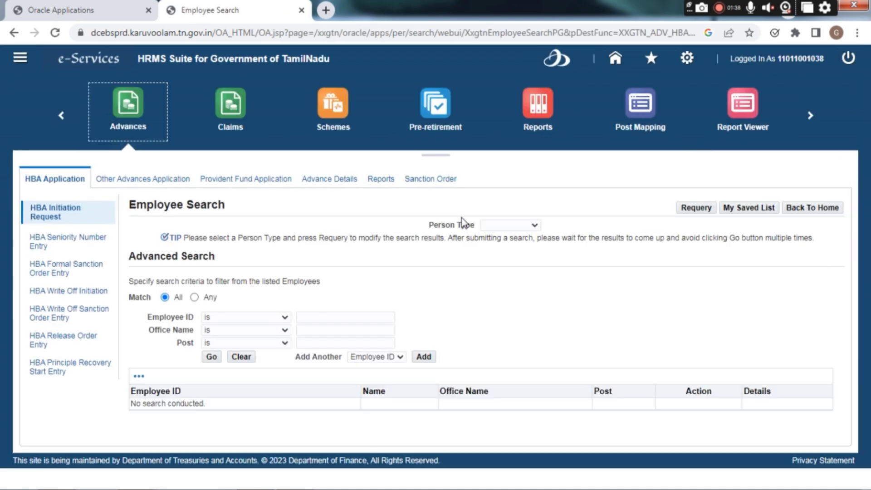
left_click(429, 179)
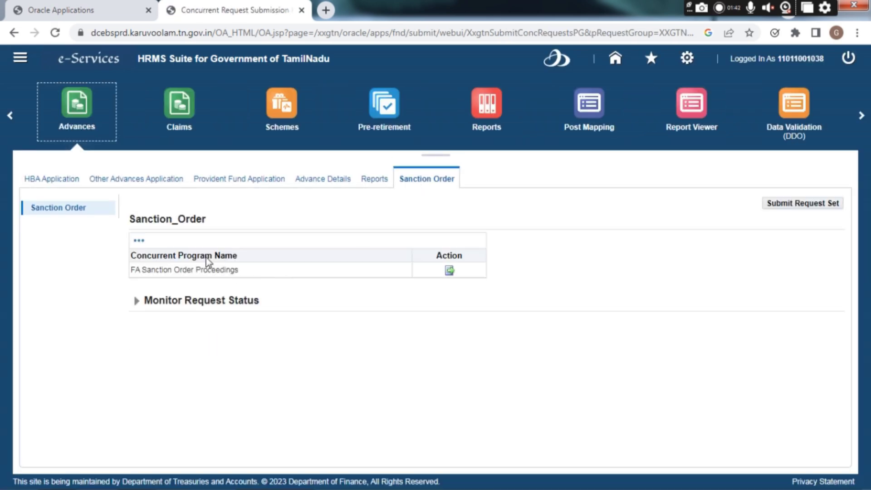
left_click(449, 272)
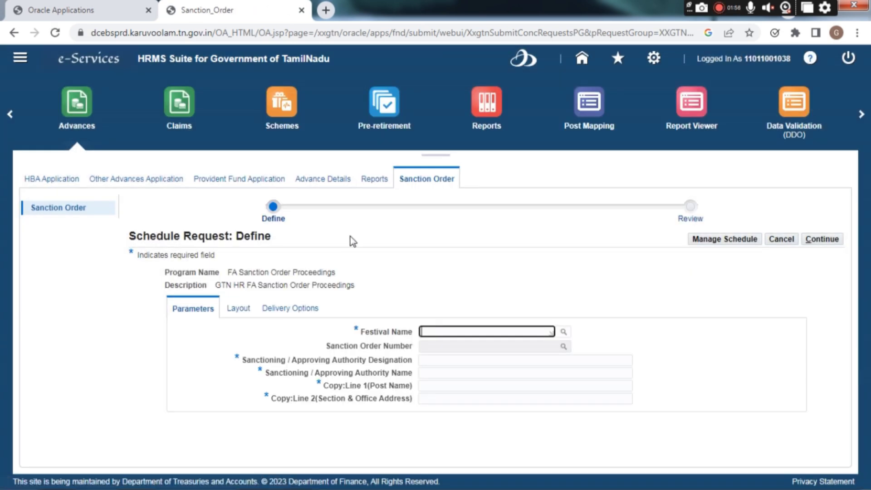
left_click(565, 349)
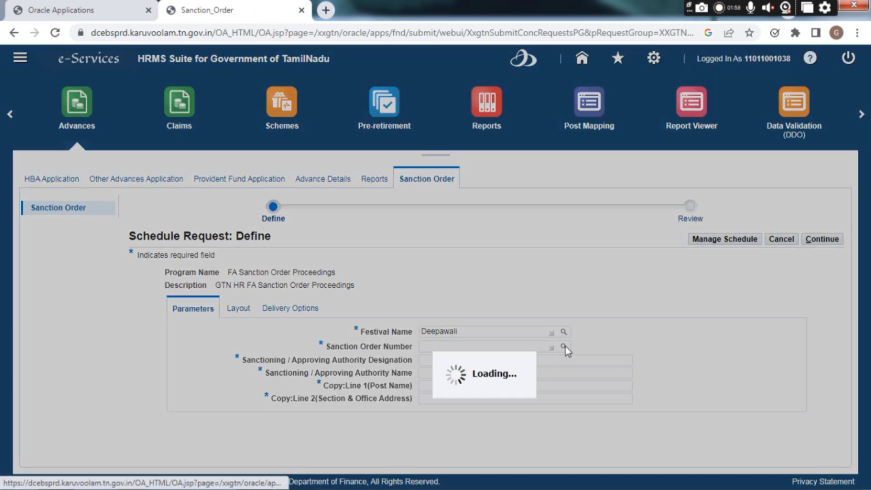
left_click(459, 258)
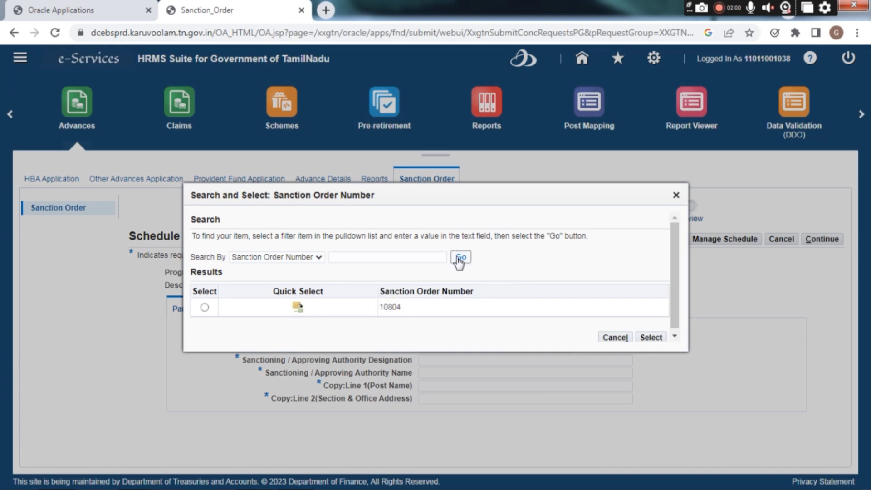
left_click(305, 307)
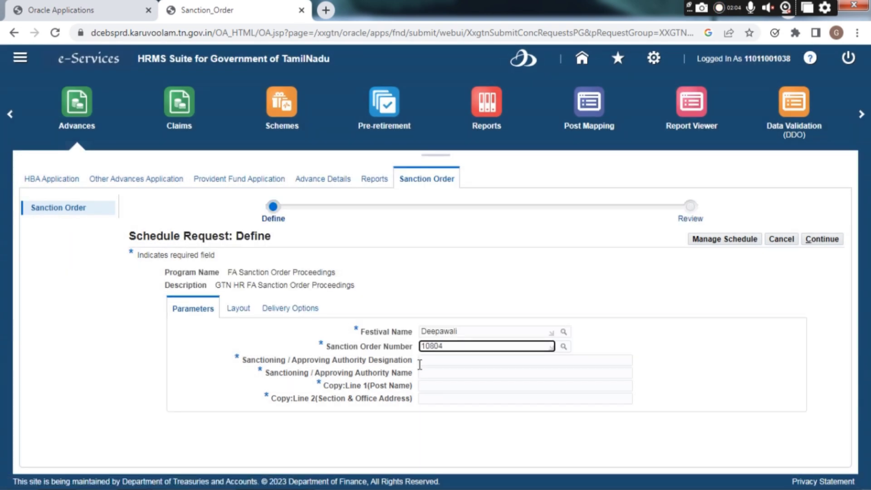
Step: Enter DISTRICT REGISTRAR(AUDIT) as approving authority and TREASURY OFFICER,TRICHY as copy-to, then submit
left_click(438, 361)
type("DISTRICT REGISTRAR(AUDIT),TRICHY")
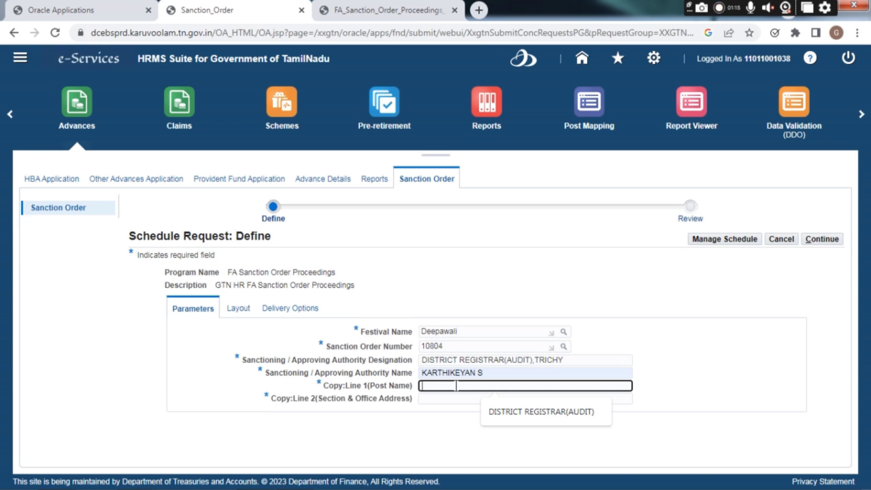
type("BILL")
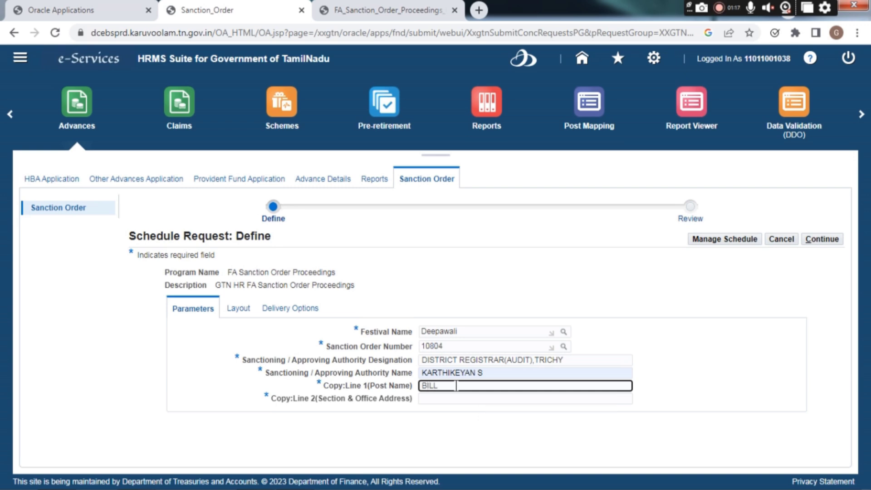
left_click(458, 398)
type("TREASURY OFFICER,TRICHY")
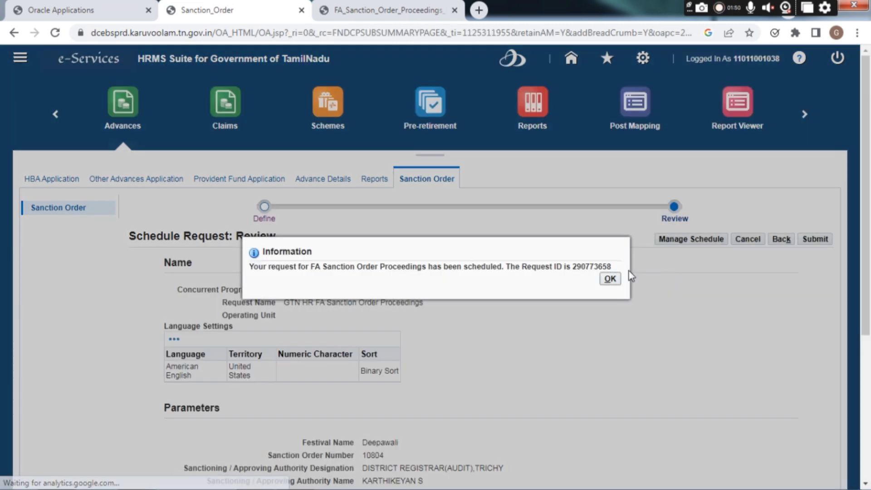
left_click(616, 279)
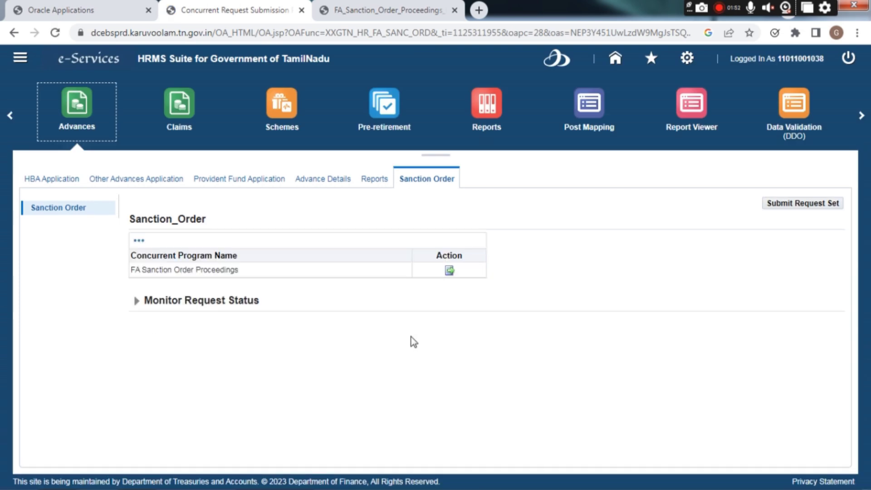
Step: Refresh Monitor Request Status and download the completed request's output PDF
left_click(136, 300)
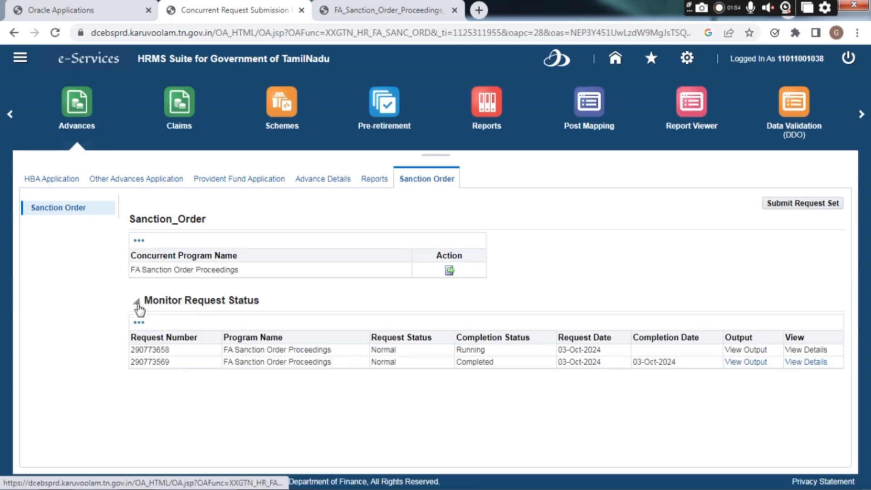
left_click(141, 323)
left_click(156, 340)
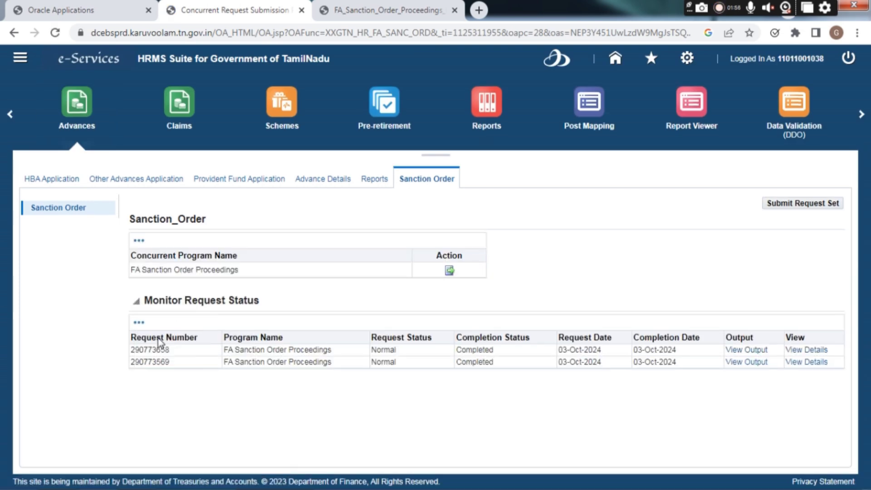
left_click(748, 351)
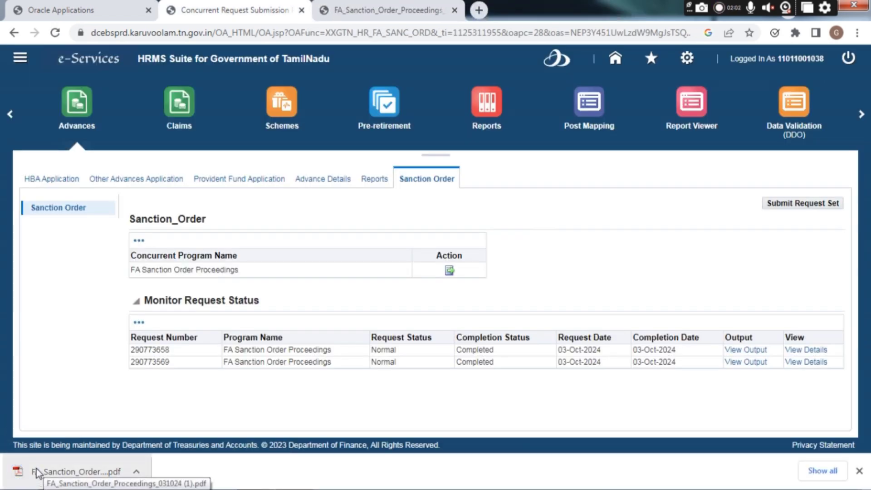
Step: Open FA_Sanction_Order_Proceedings_031024 (1).pdf and review it to the page 2 Annexure of Rs. 10,000 over 10 installments
left_click(38, 474)
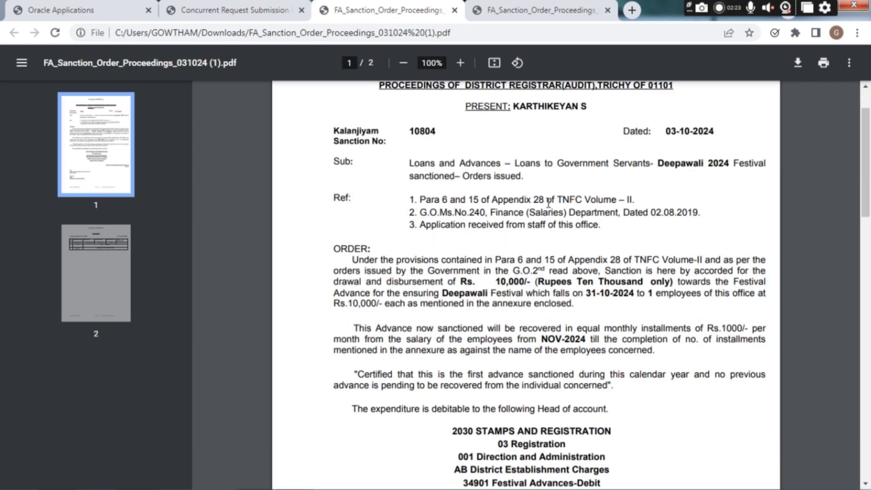
scroll(548, 203, "down", 2)
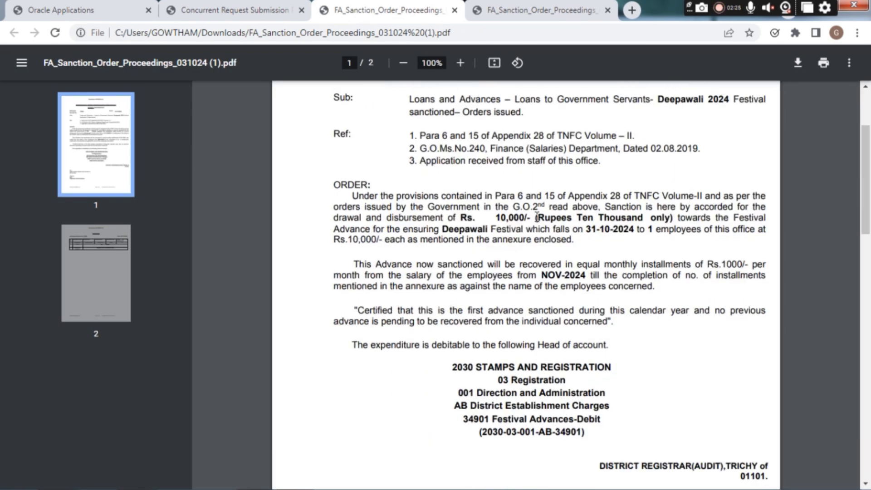
scroll(493, 225, "down", 4)
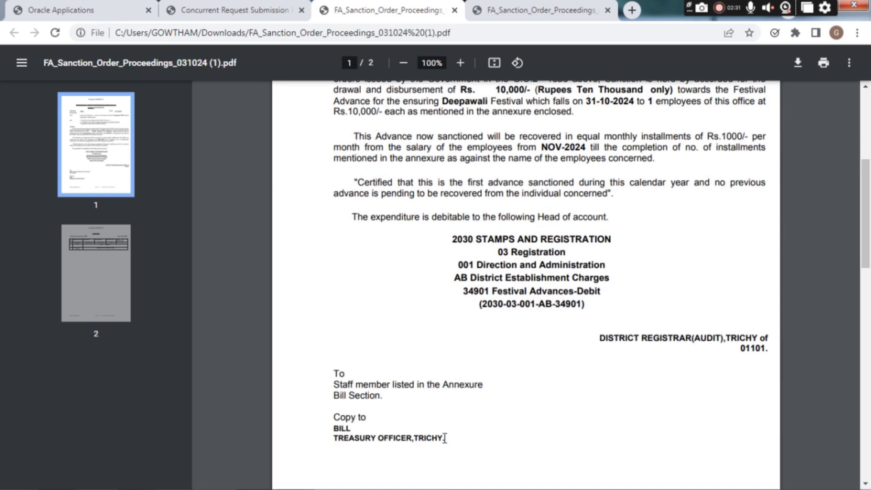
scroll(527, 350, "down", 10)
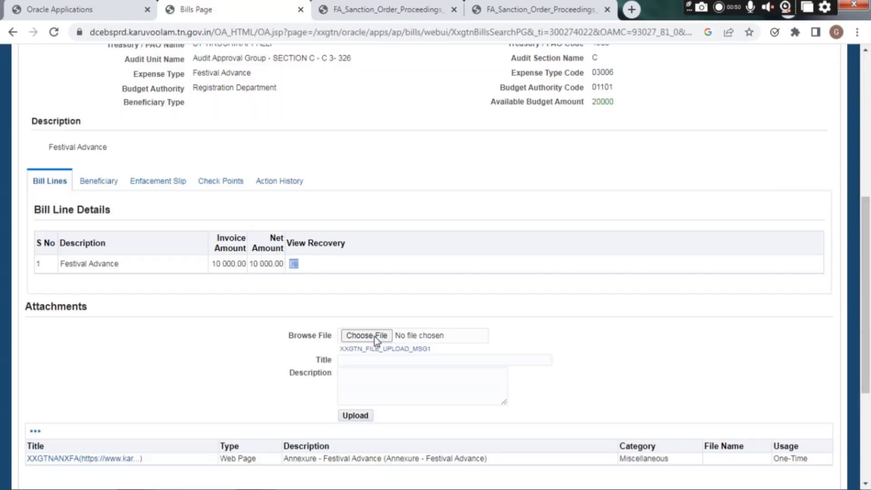
Step: Attach the FA_Sanction_Order PDF, then view details of the 10,000.00 draft Festival Advance bill
left_click(358, 335)
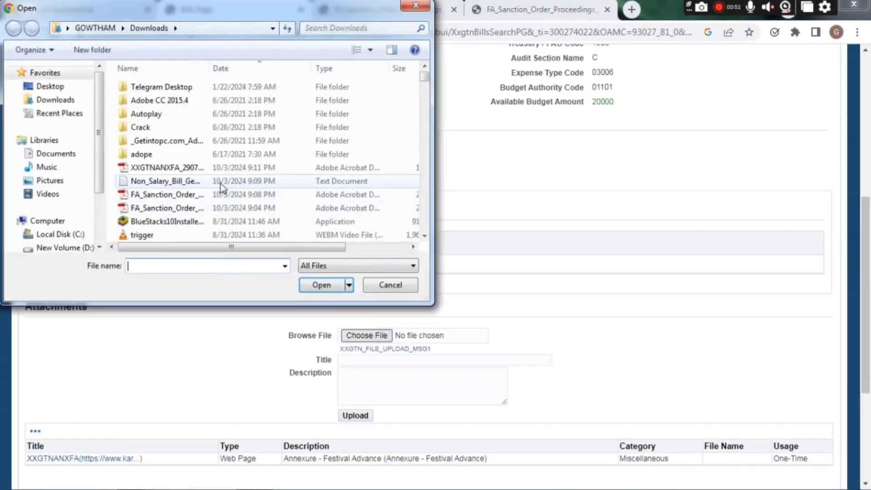
left_click(186, 195)
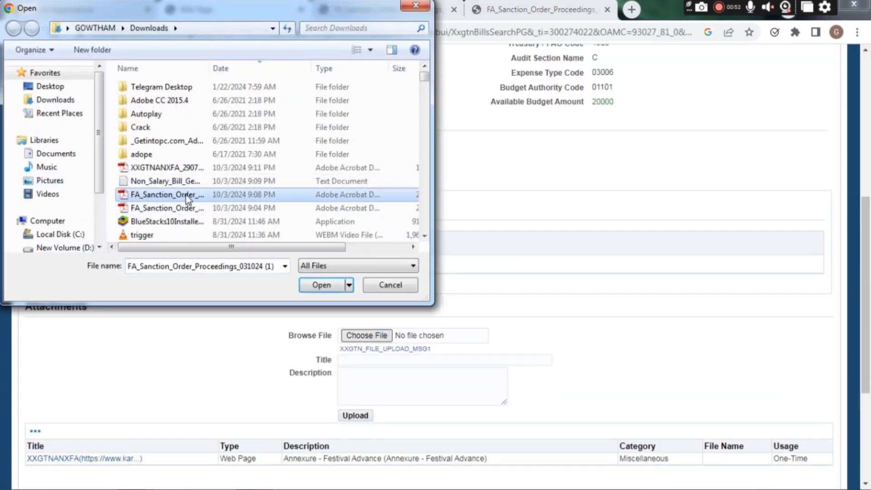
left_click(322, 284)
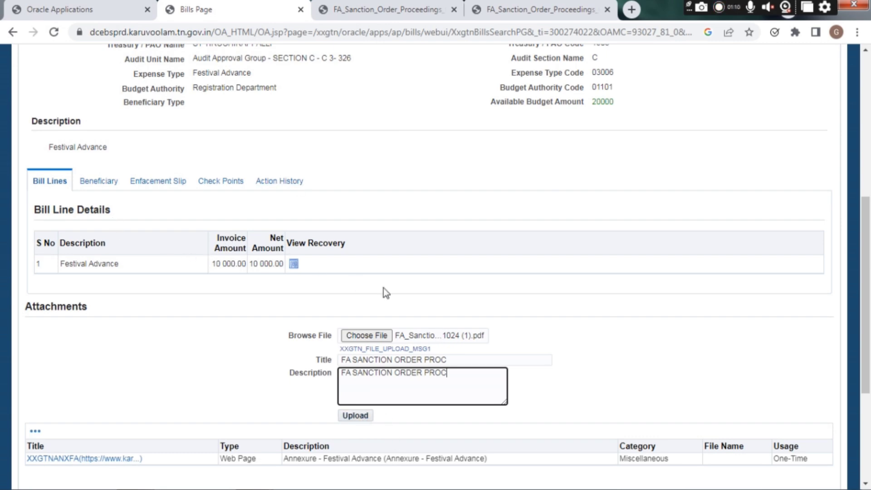
scroll(408, 299, "down", 4)
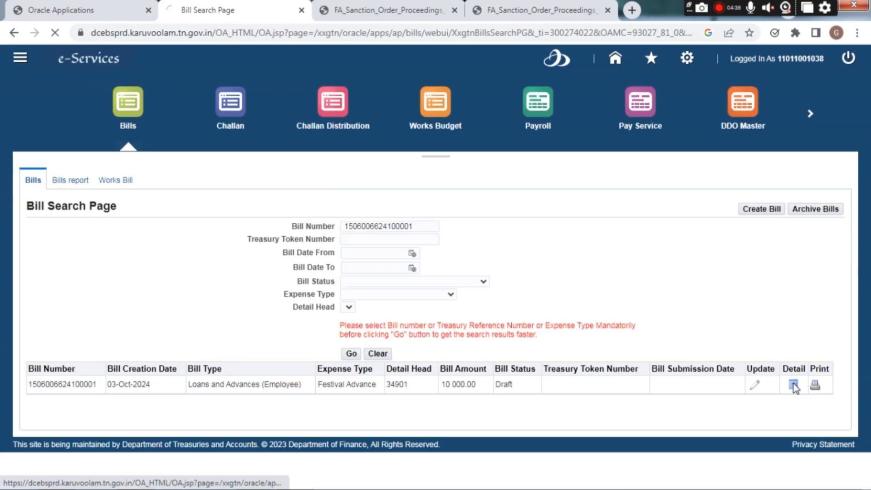
left_click(793, 385)
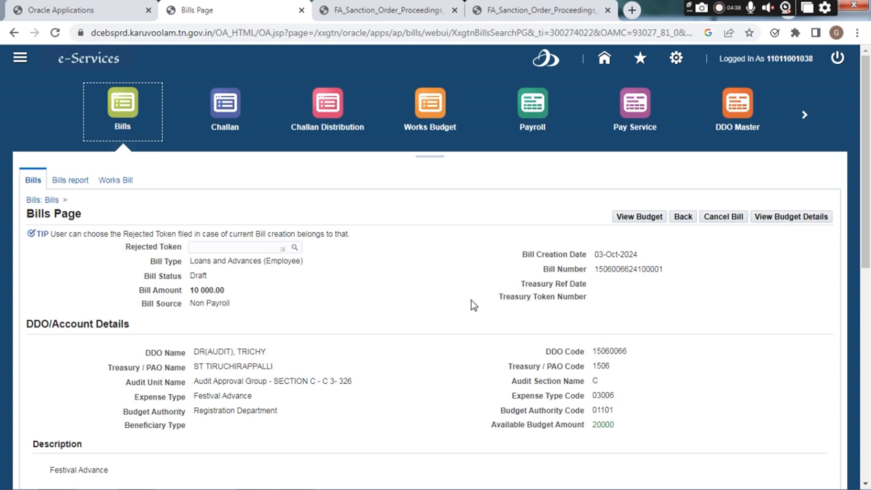
scroll(418, 276, "down", 3)
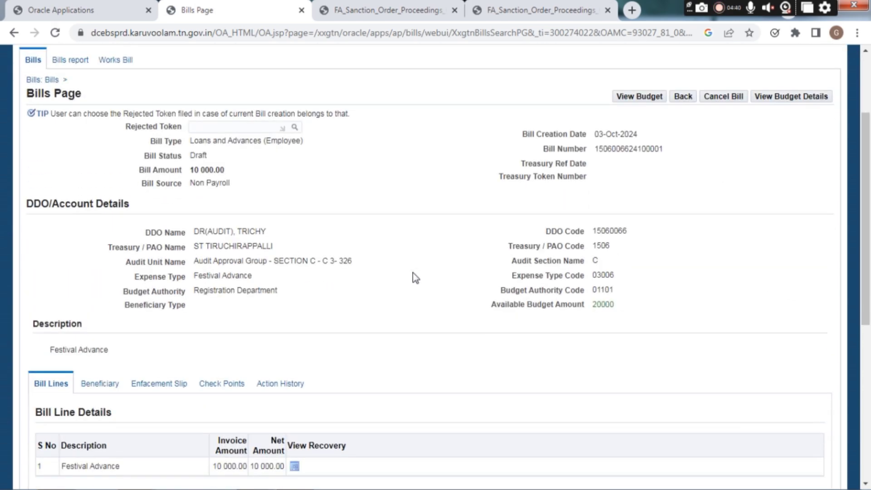